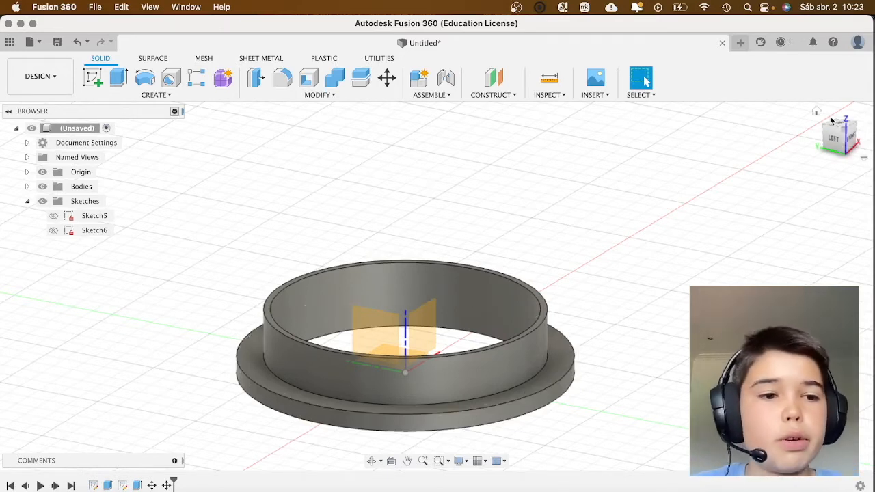
pyautogui.moveTo(838, 140)
pyautogui.mouseDown()
pyautogui.moveTo(822, 143)
pyautogui.moveTo(841, 134)
pyautogui.mouseUp()
pyautogui.keyDown('shift'); pyautogui.moveTo(436, 285); pyautogui.dragTo(486, 265, button='middle'); pyautogui.keyUp('shift')
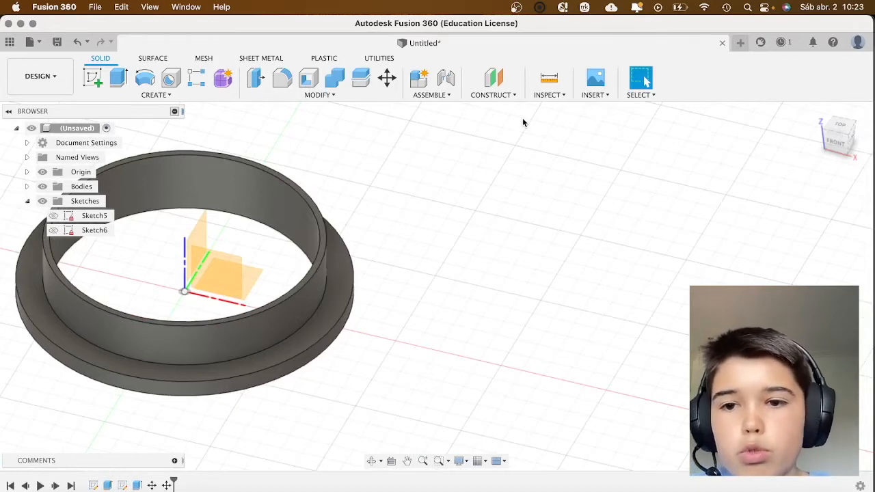
# Create a new design and start a sketch on the horizontal XY origin plane
pyautogui.click(739, 43)
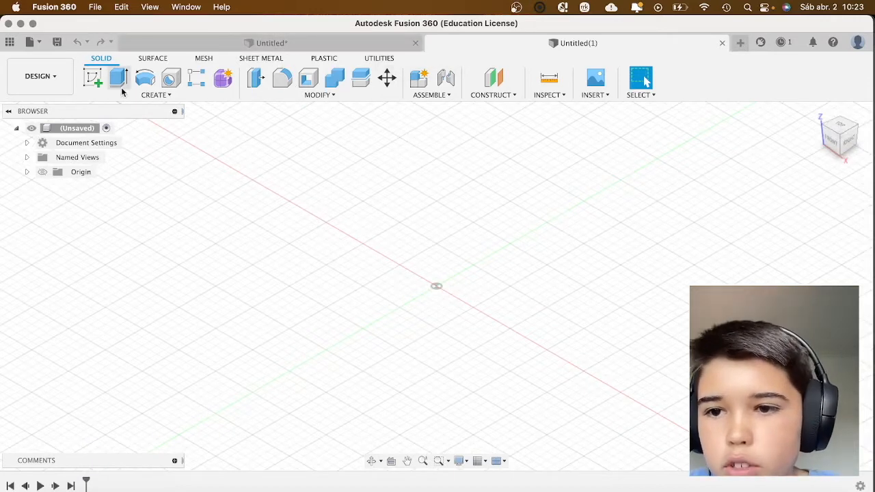
pyautogui.click(100, 83)
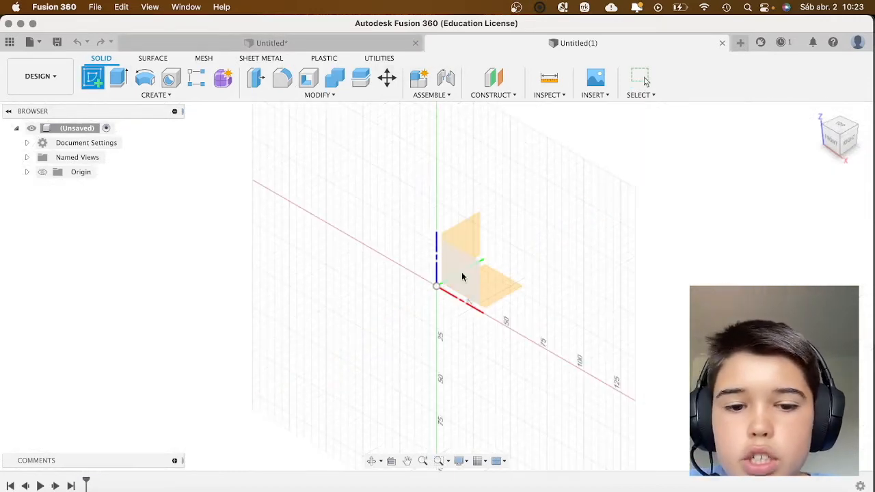
pyautogui.click(504, 286)
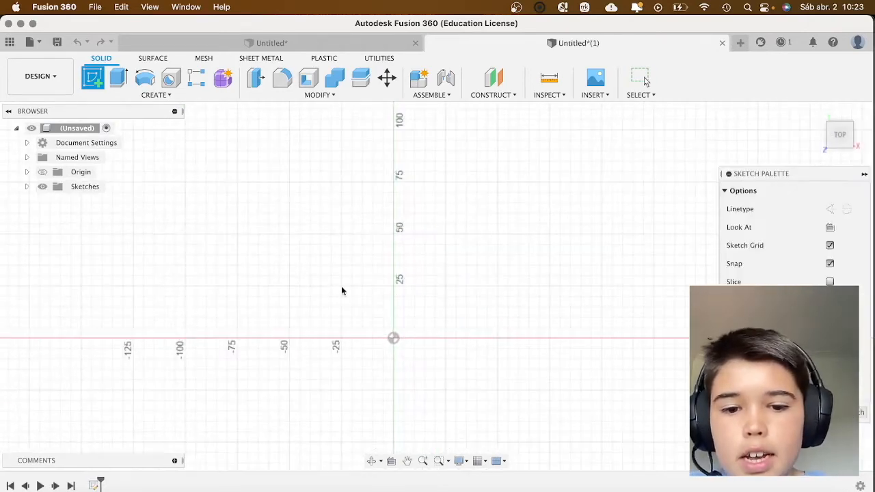
# Sketch a two-point rectangle from the origin, about 35 mm wide and 50 mm high
pyautogui.click(118, 78)
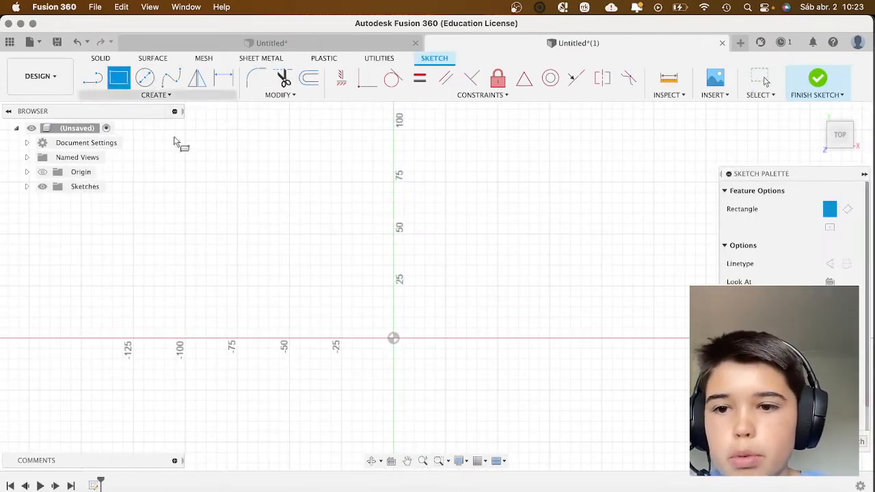
pyautogui.click(393, 340)
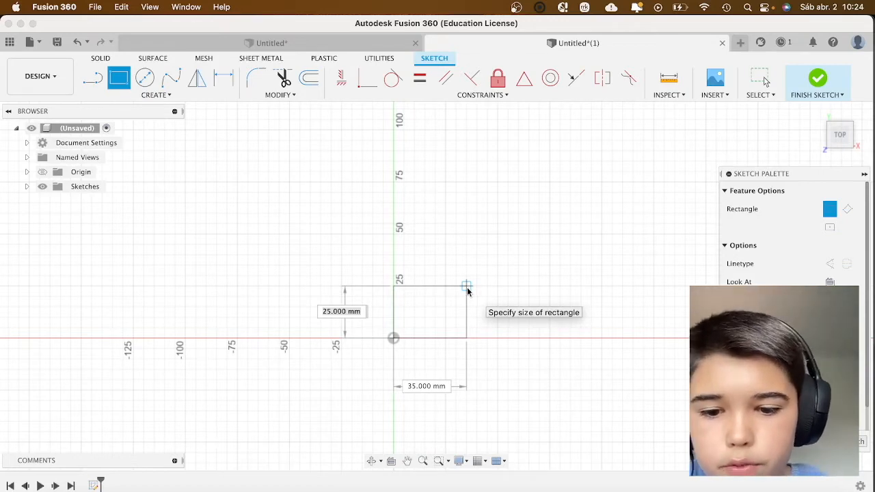
pyautogui.write('50')
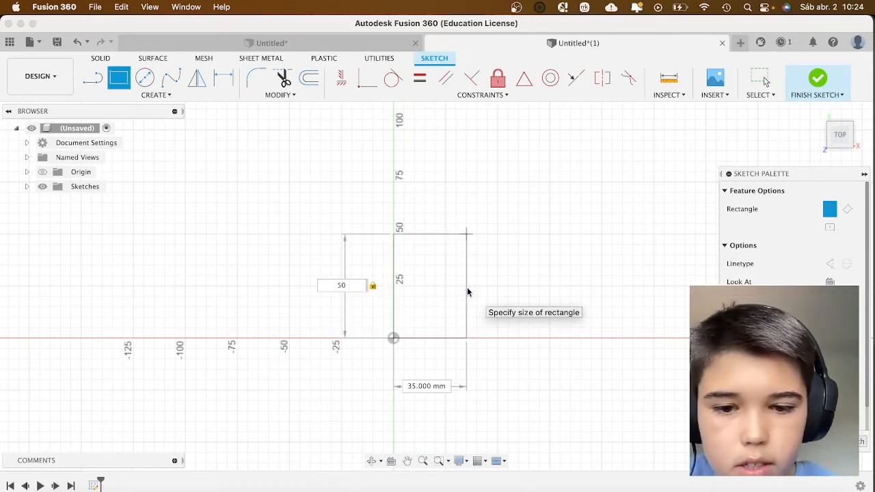
pyautogui.press('Return')
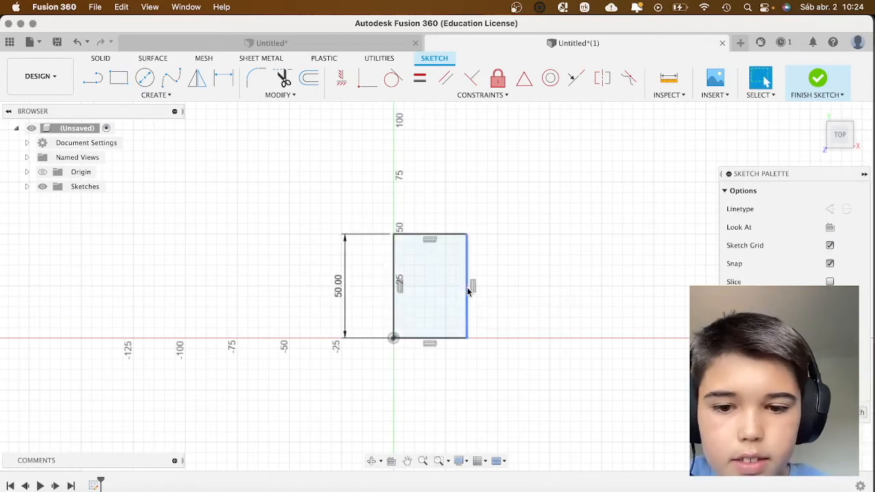
# Dimension the rectangle's lower edge and set its width to 50 mm
pyautogui.click(223, 78)
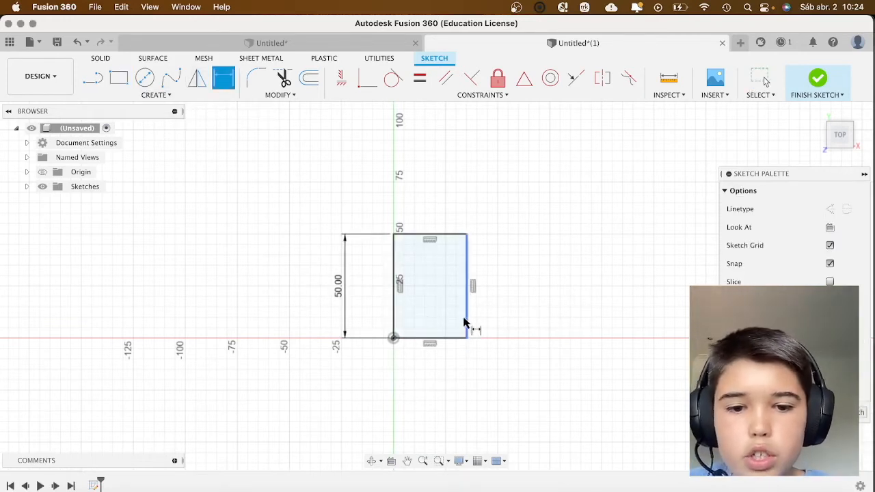
pyautogui.click(451, 346)
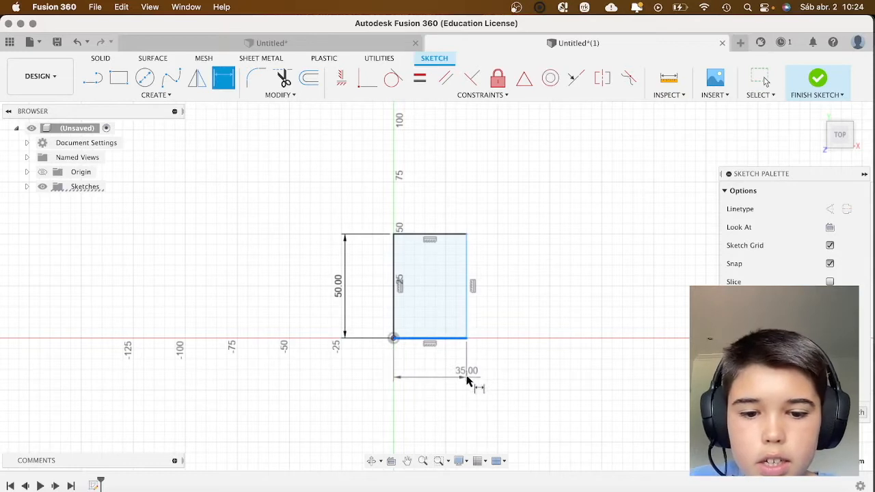
pyautogui.click(467, 377)
pyautogui.write('5')
pyautogui.press('Return')
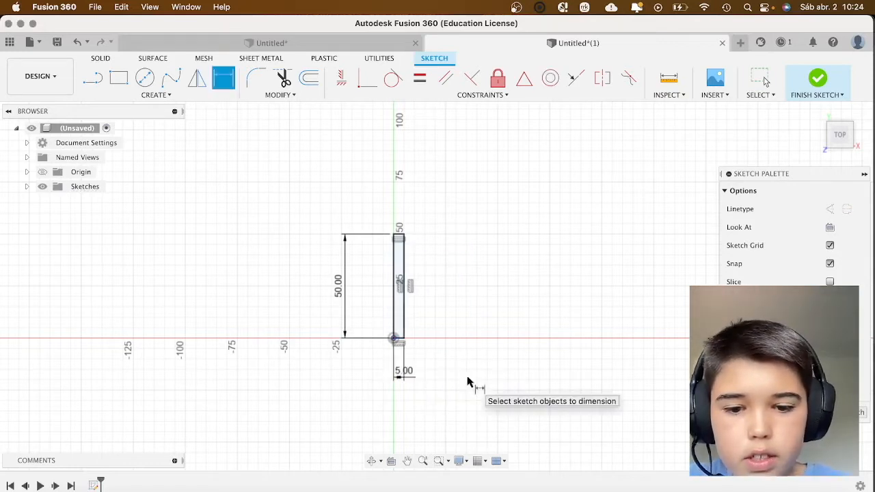
pyautogui.doubleClick(406, 375)
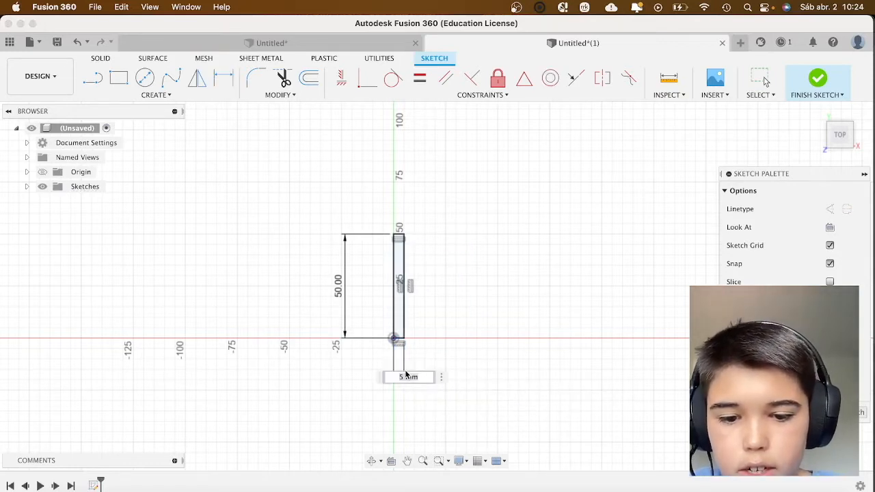
pyautogui.press('BackSpace')
pyautogui.write('50')
pyautogui.press('Return')
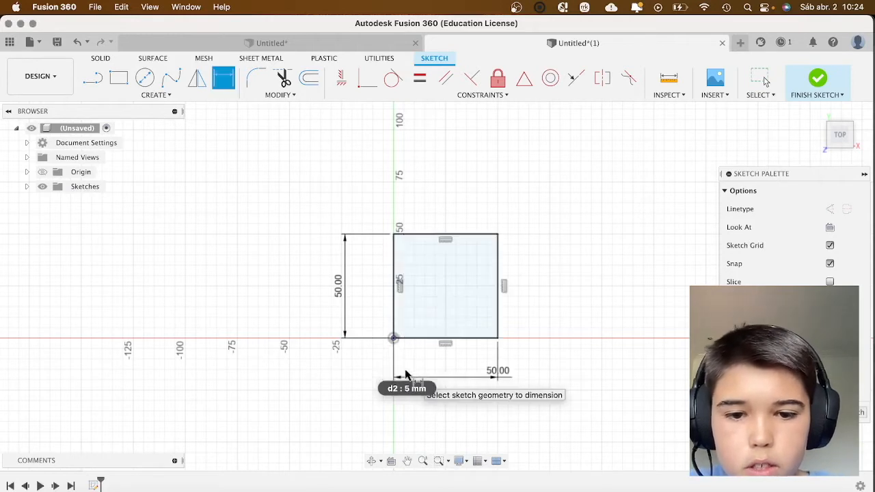
# Offset the square outward by 1.5 mm and finish the sketch
pyautogui.click(309, 78)
pyautogui.click(396, 288)
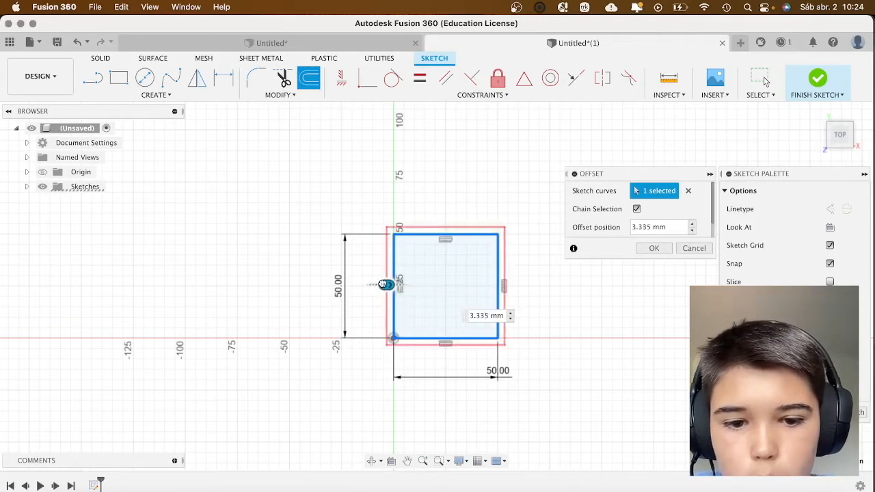
pyautogui.write('1.5')
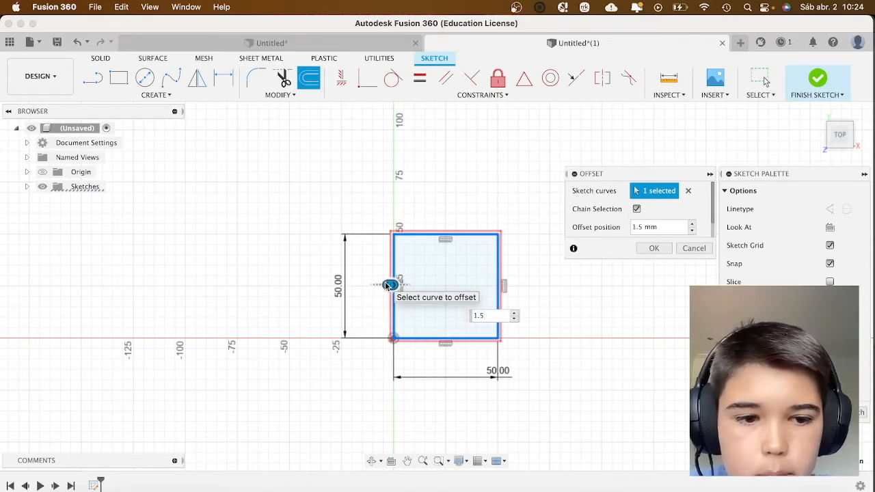
pyautogui.click(655, 248)
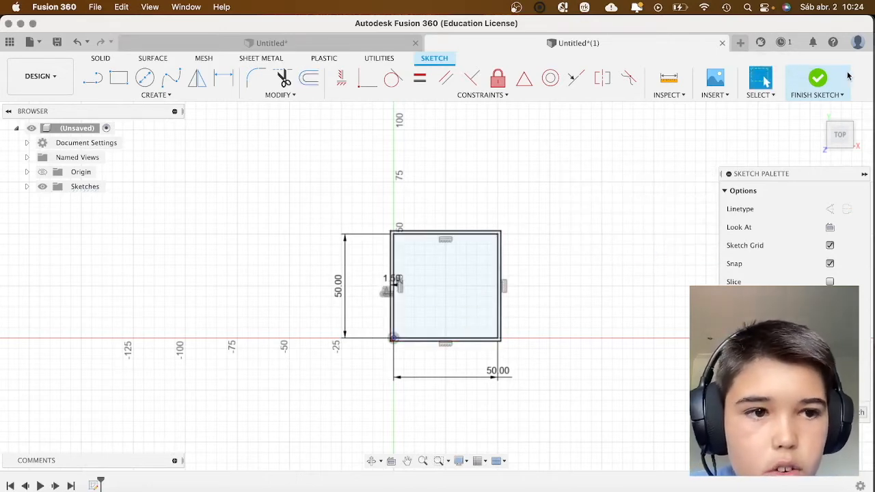
pyautogui.click(820, 79)
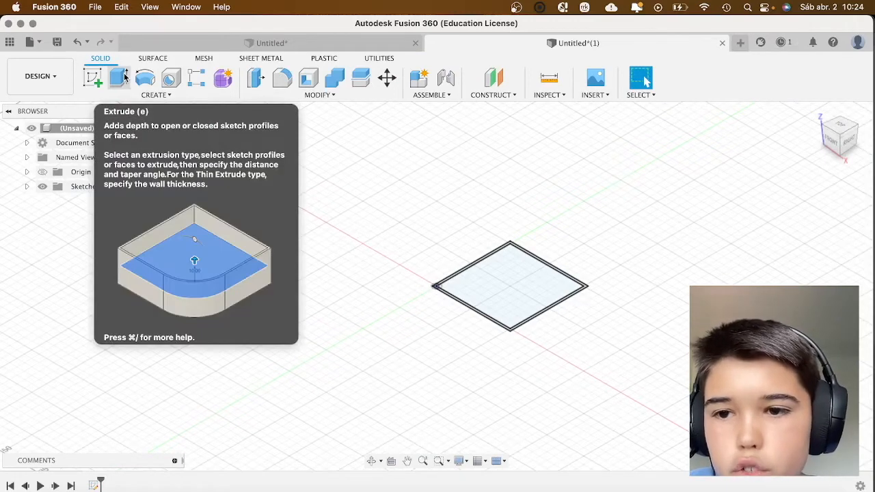
# Extrude the thin border profile between the two squares 13 mm upward
pyautogui.click(126, 76)
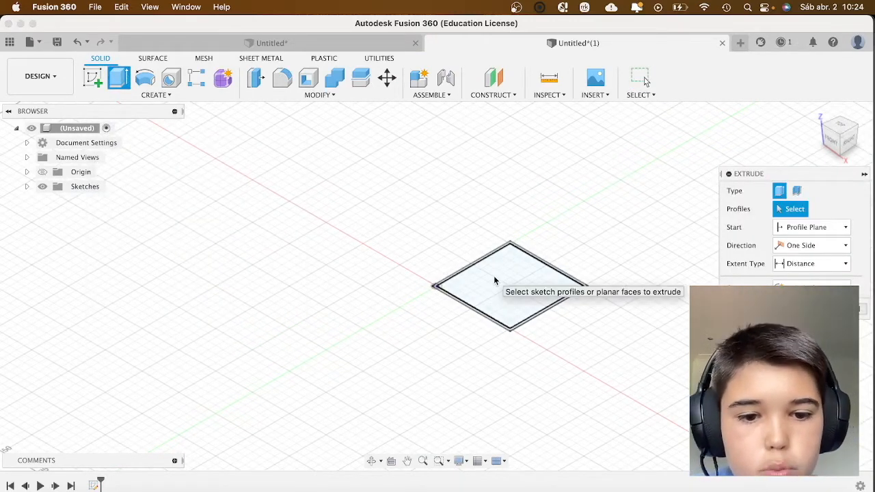
pyautogui.scroll(5, 495, 279)
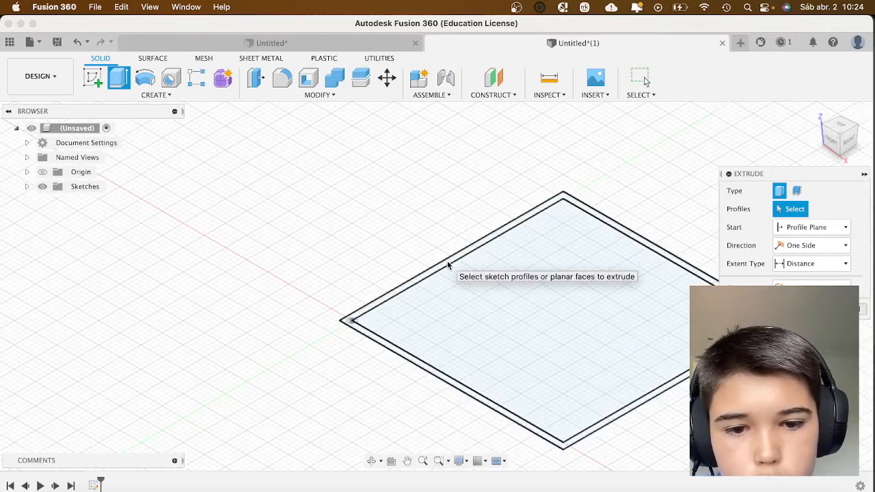
pyautogui.click(448, 266)
pyautogui.moveTo(668, 248); pyautogui.dragTo(662, 196)
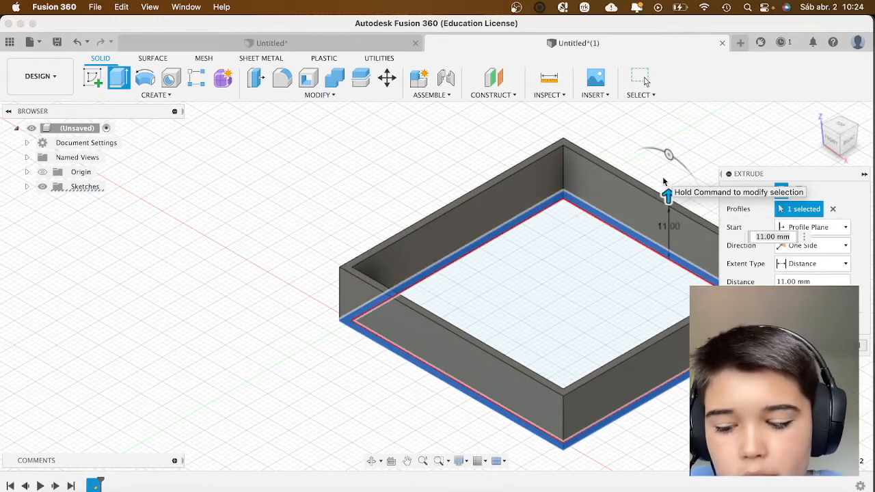
pyautogui.write('1')
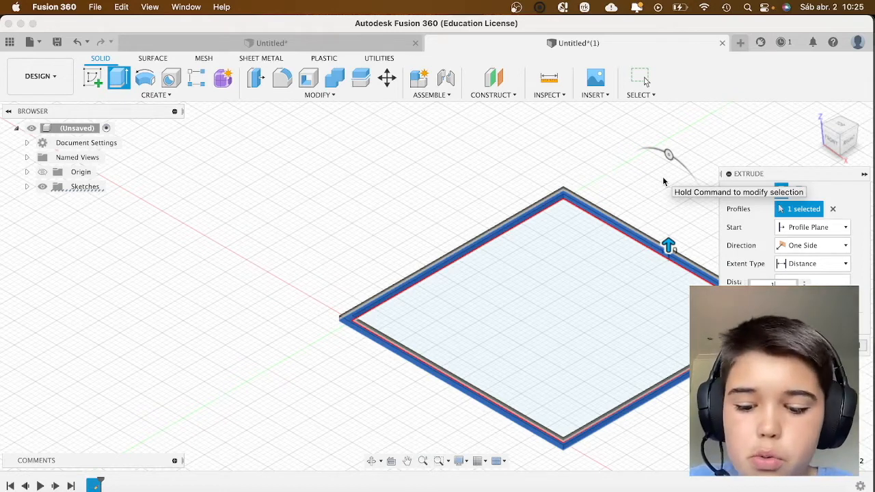
pyautogui.write('5')
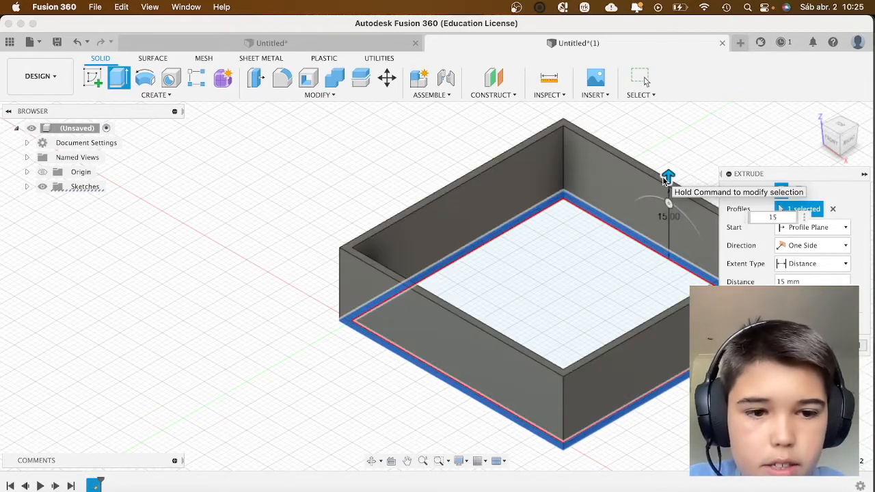
pyautogui.press('BackSpace')
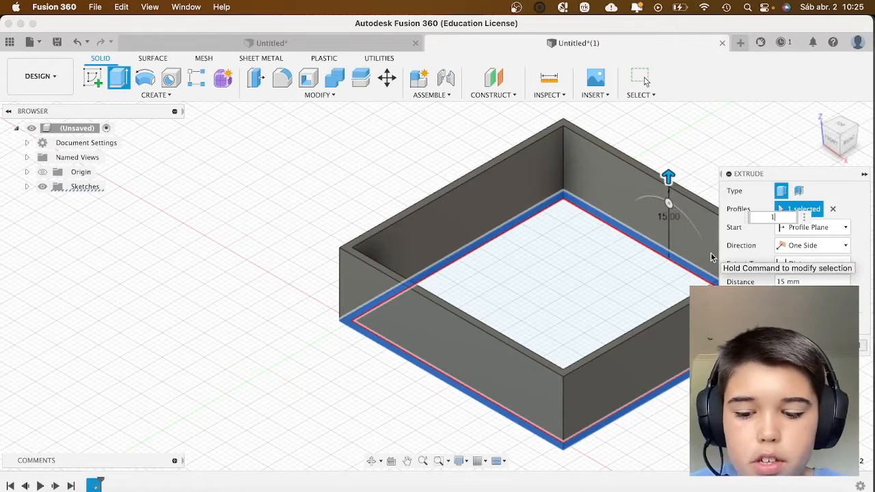
pyautogui.write('3')
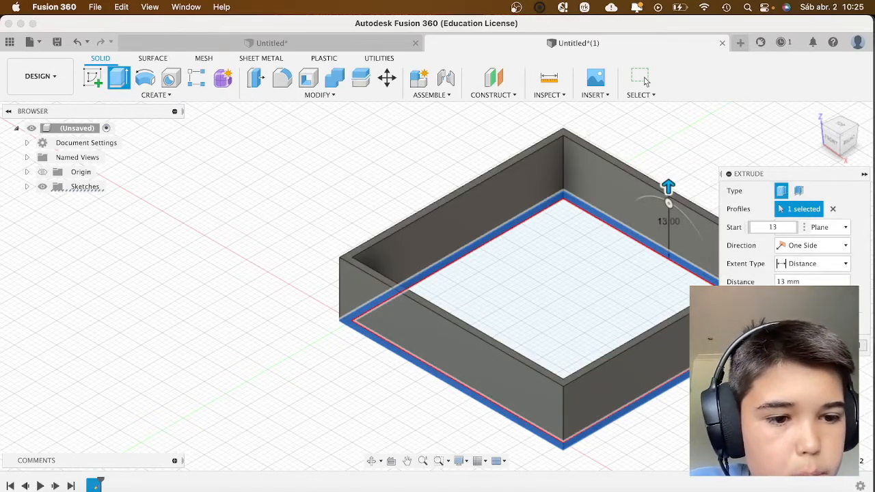
pyautogui.press('Return')
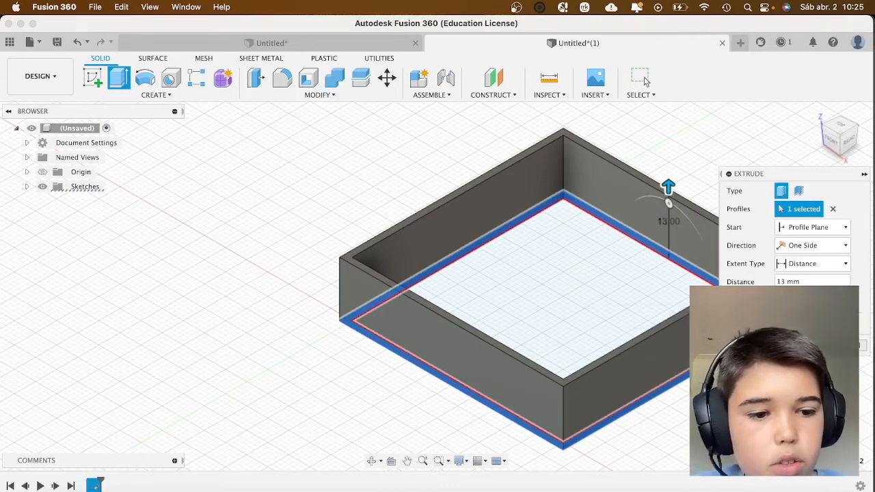
pyautogui.press('Return')
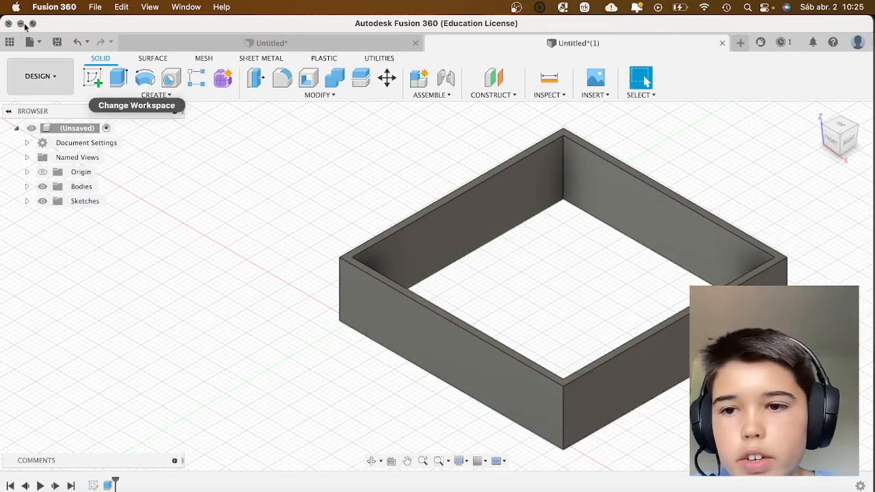
# Start a sketch on the frame's upper face and choose its outer edge loop for an offset
pyautogui.click(94, 78)
pyautogui.click(452, 198)
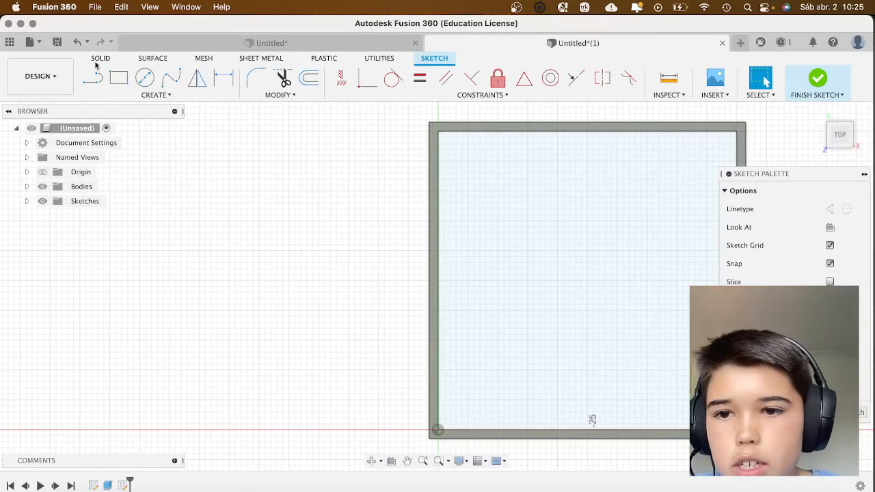
pyautogui.click(309, 78)
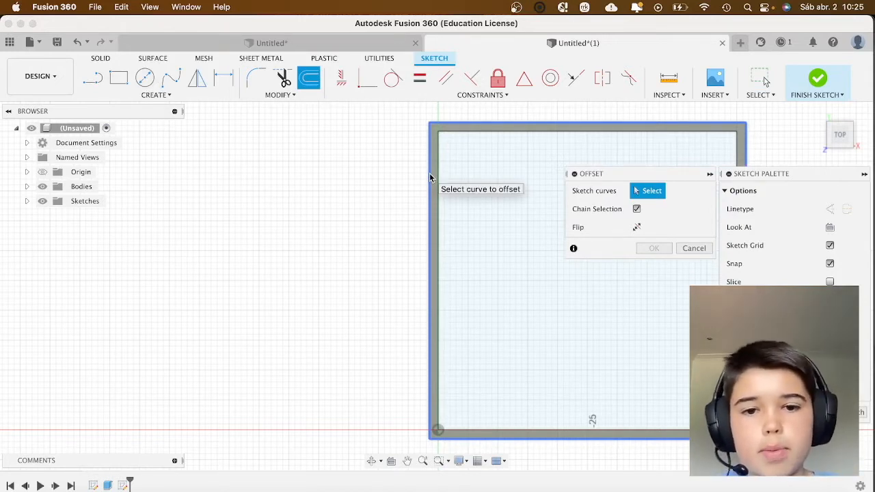
pyautogui.click(430, 178)
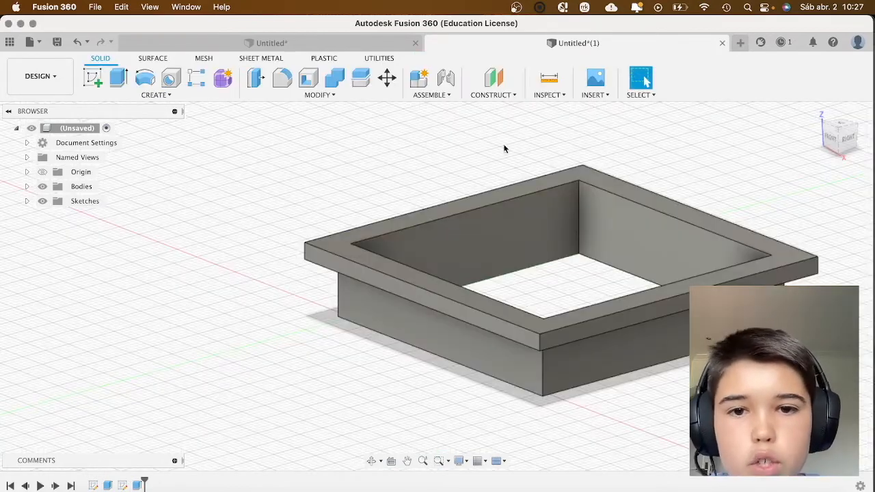
# Rotate the frame body by -180 degrees about the red X axis so the flange faces down
pyautogui.click(387, 77)
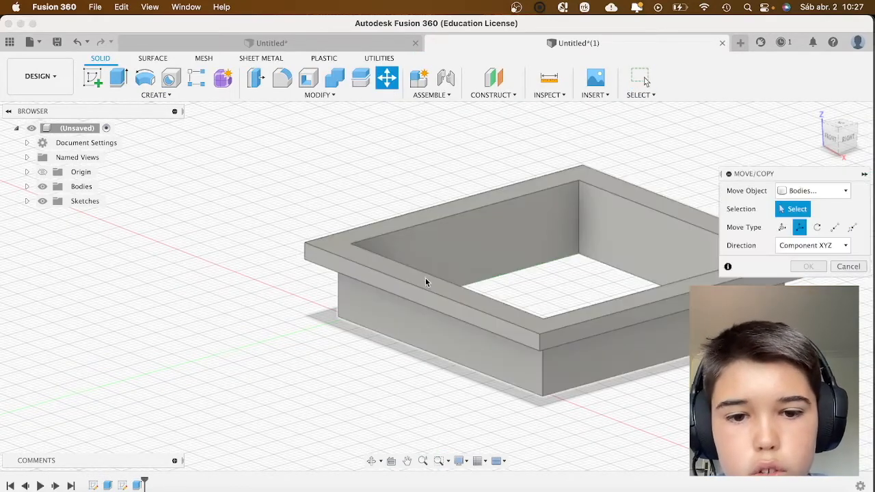
pyautogui.click(430, 304)
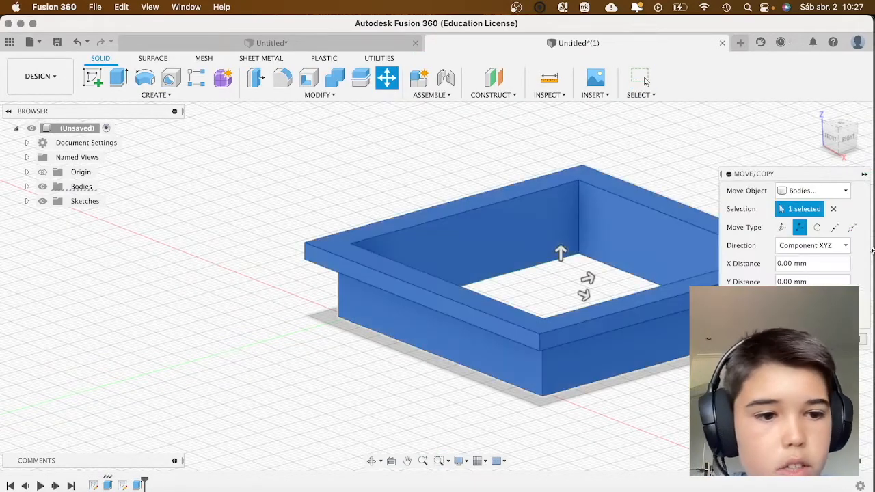
pyautogui.click(816, 228)
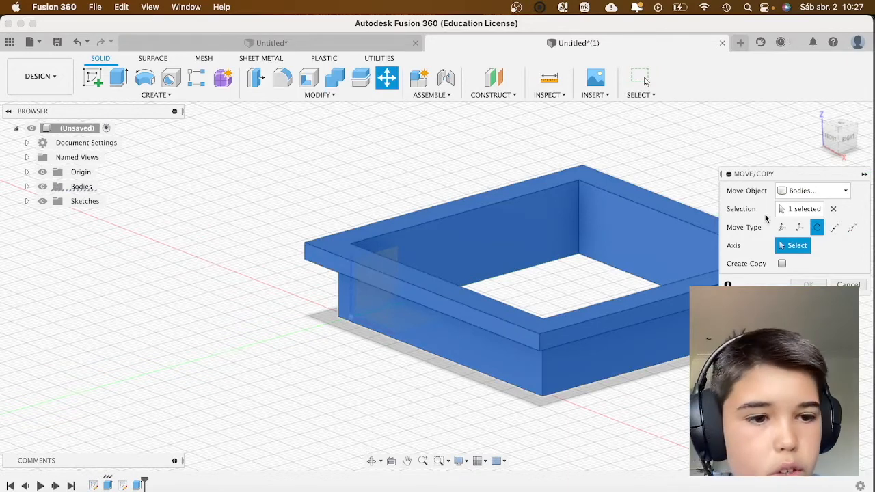
pyautogui.moveTo(847, 145); pyautogui.dragTo(821, 167)
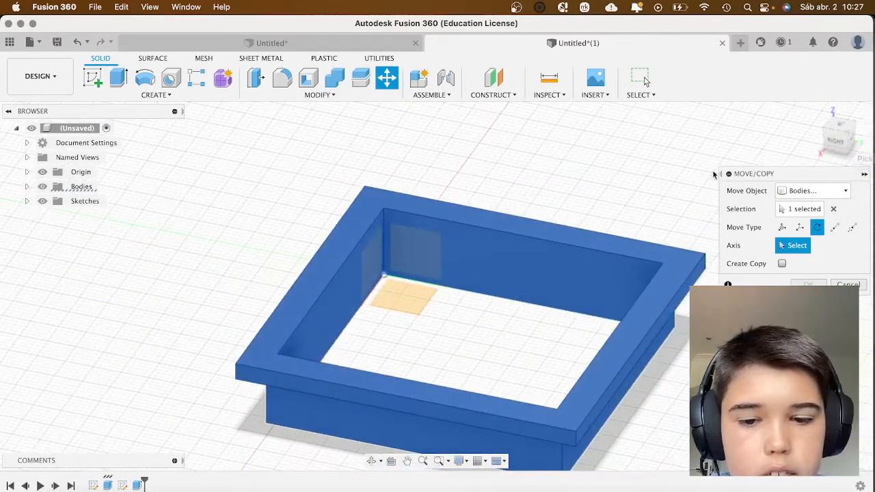
pyautogui.click(370, 294)
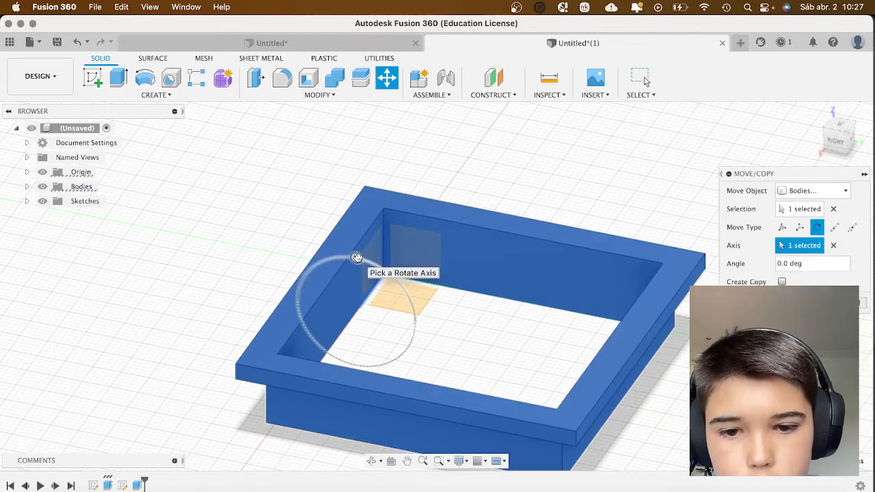
pyautogui.moveTo(357, 257); pyautogui.dragTo(357, 364)
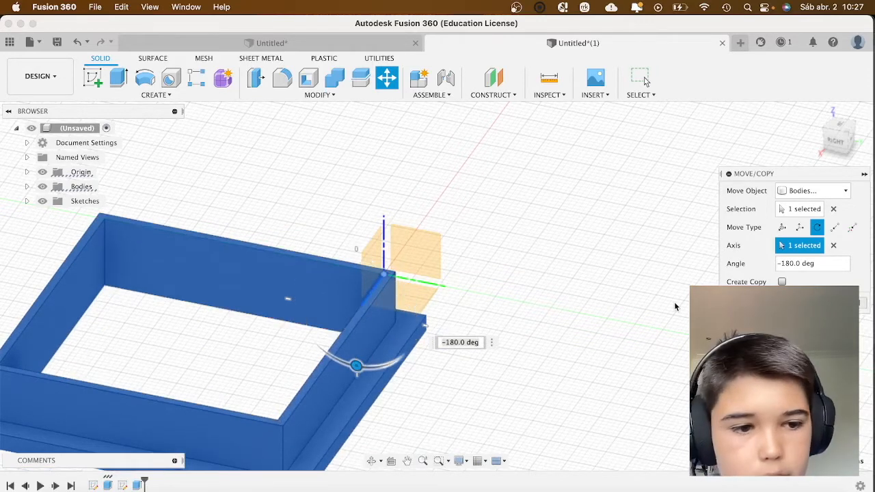
pyautogui.click(806, 302)
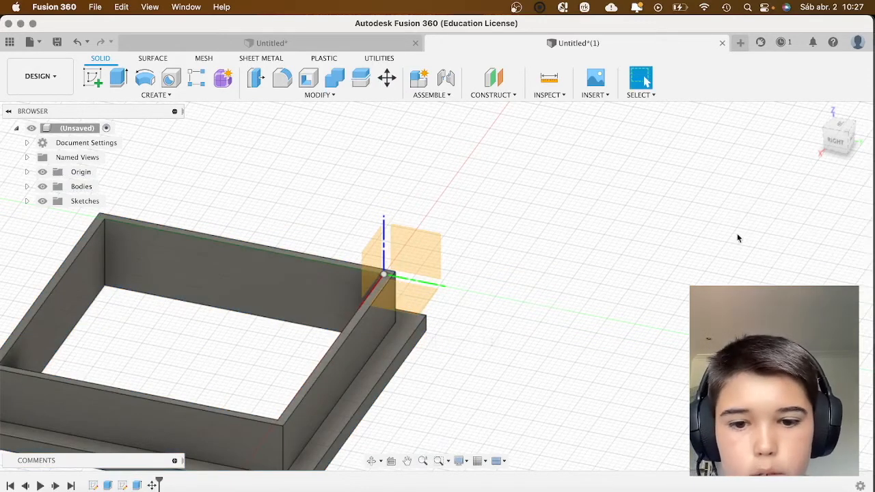
# Fillet two adjacent edges where the outer walls meet the flange with a 2 mm radius
pyautogui.moveTo(830, 142); pyautogui.dragTo(805, 147)
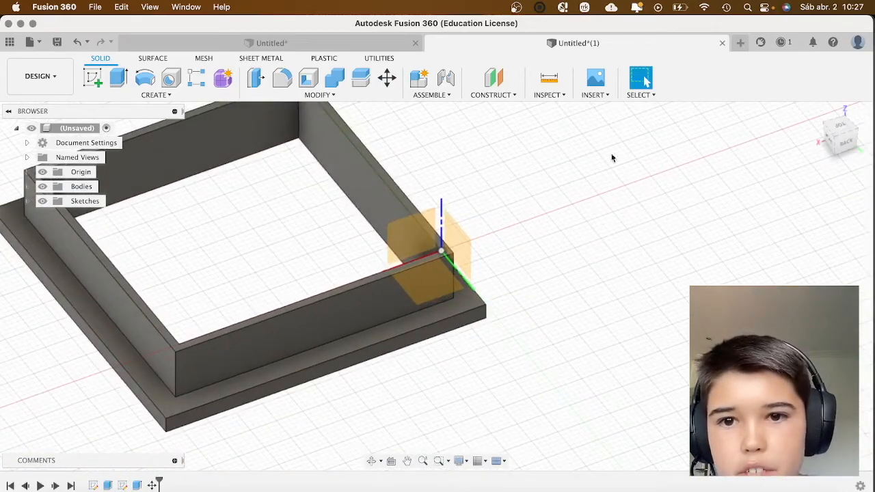
pyautogui.click(281, 81)
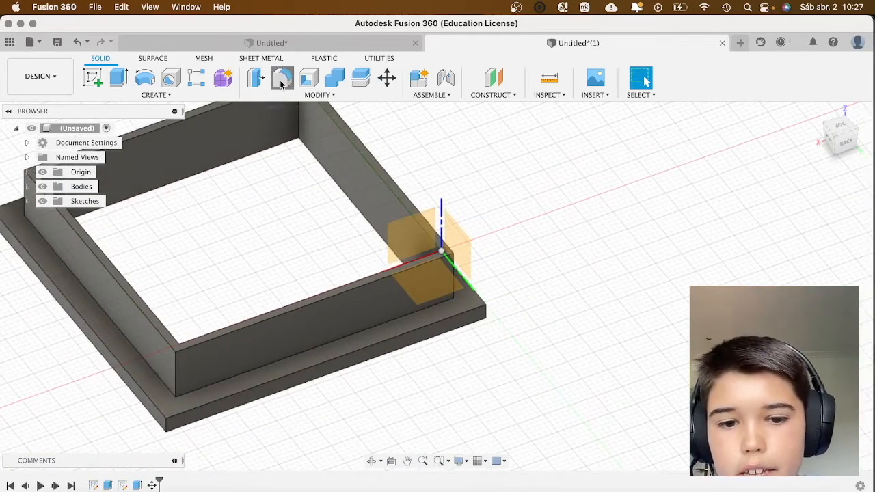
pyautogui.click(373, 328)
pyautogui.moveTo(370, 326); pyautogui.dragTo(375, 323)
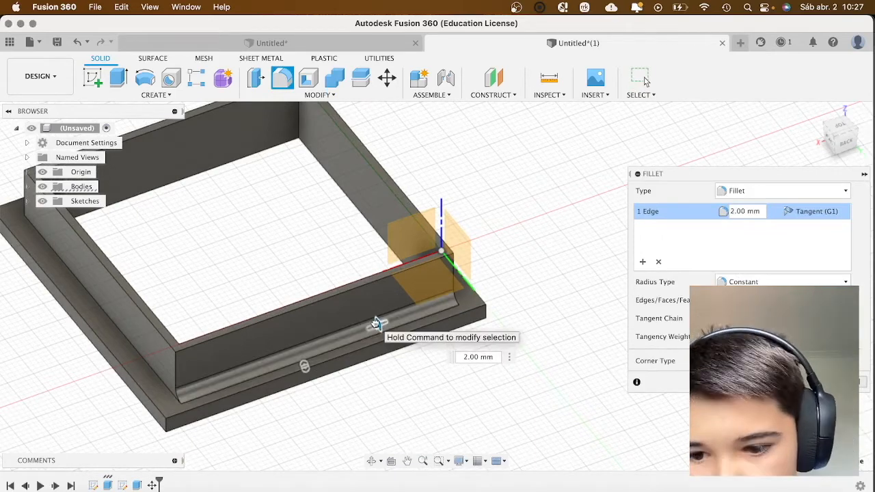
pyautogui.click(642, 262)
pyautogui.moveTo(563, 260)
pyautogui.keyDown('shift'); pyautogui.mouseDown(button='middle')
pyautogui.moveTo(540, 287)
pyautogui.moveTo(619, 309)
pyautogui.mouseUp(button='middle'); pyautogui.keyUp('shift')
pyautogui.click(624, 309)
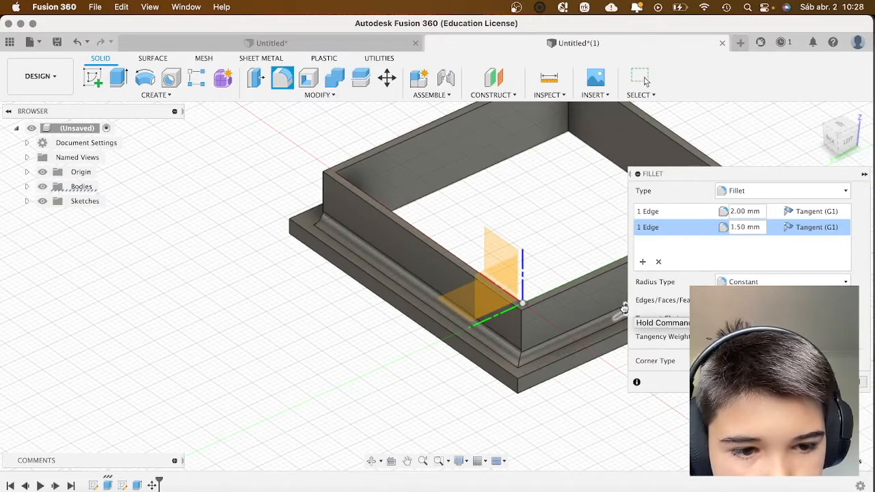
# Add the remaining two wall-to-flange edges to the fillet at 2 mm each and apply it
pyautogui.keyDown('shift'); pyautogui.moveTo(624, 309); pyautogui.dragTo(653, 340, button='middle'); pyautogui.keyUp('shift')
pyautogui.click(596, 361)
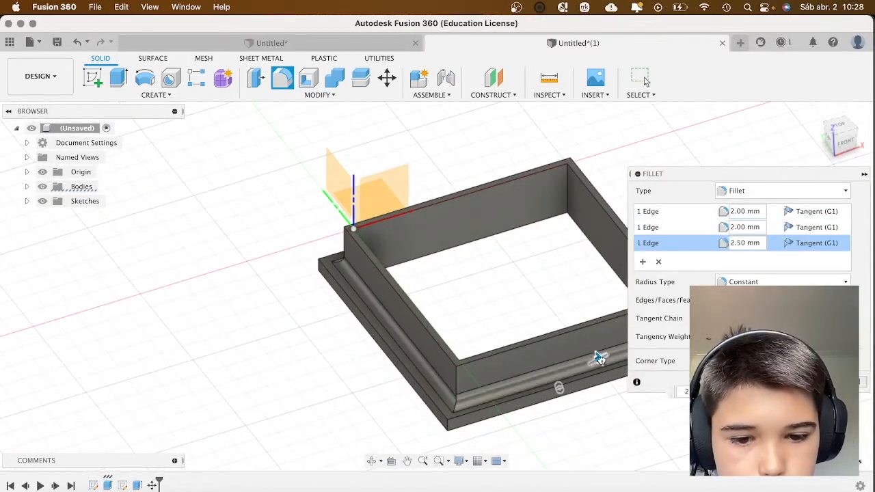
pyautogui.write('2')
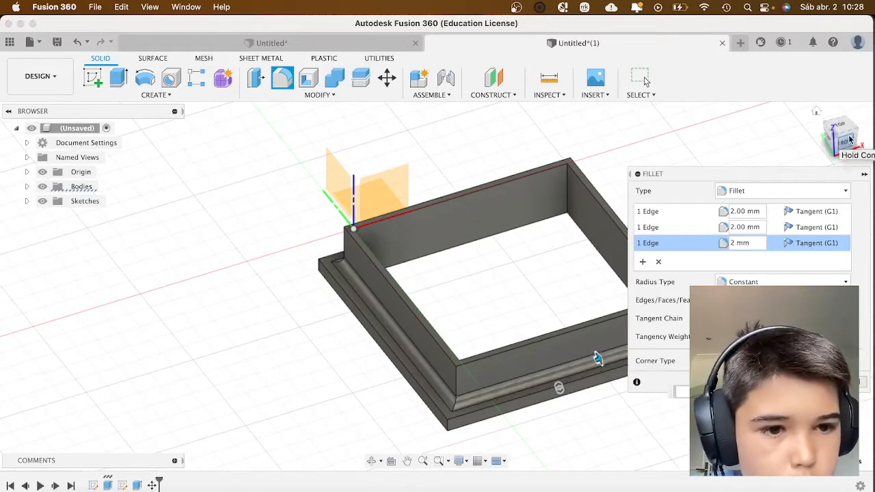
pyautogui.keyDown('shift'); pyautogui.moveTo(600, 357); pyautogui.dragTo(667, 170, button='middle'); pyautogui.keyUp('shift')
pyautogui.click(642, 261)
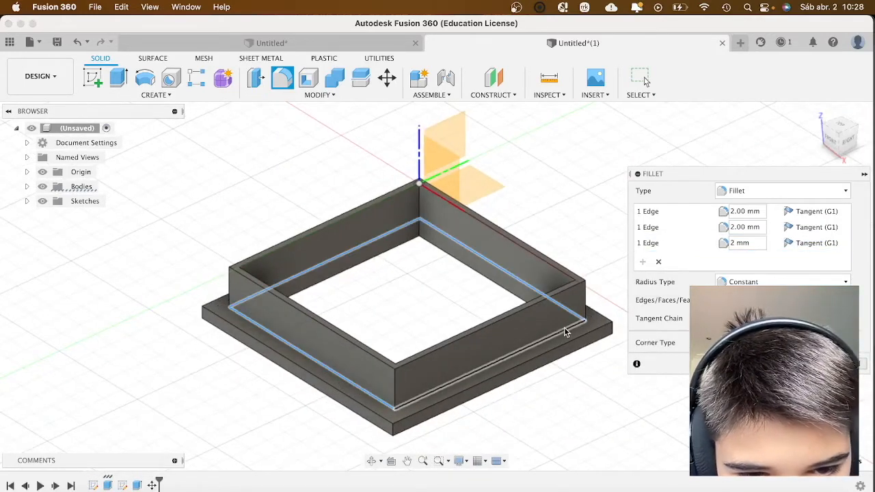
pyautogui.click(565, 328)
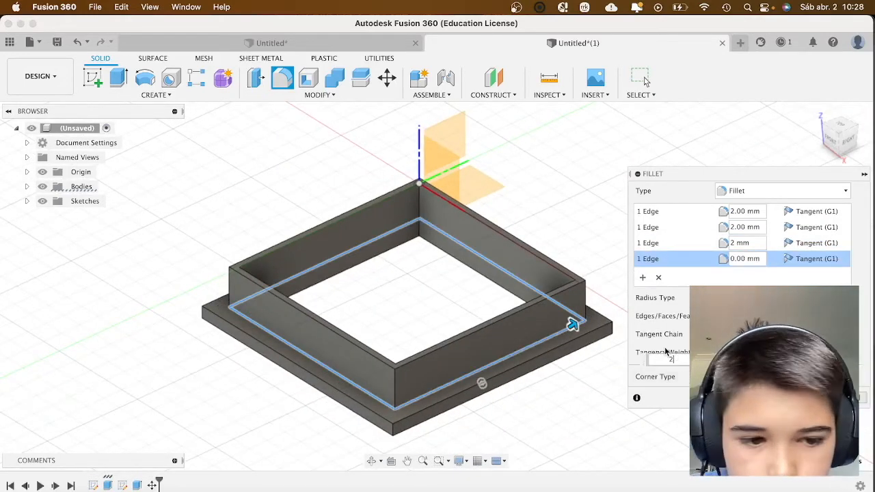
pyautogui.write('2')
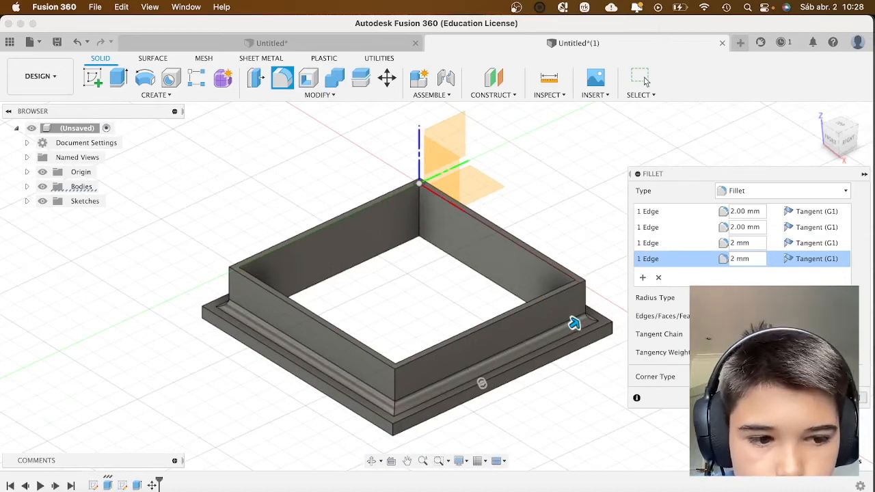
pyautogui.press('Return')
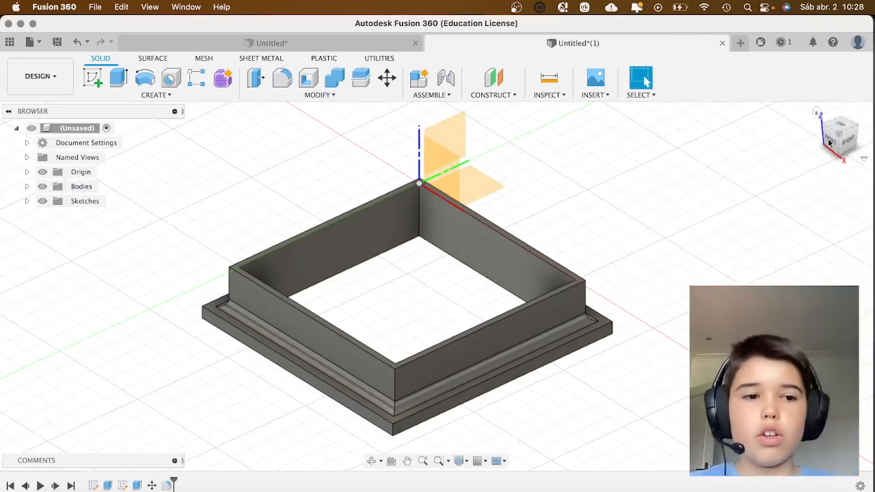
# Save the design as "Rectangular cookie cutter" in the Admin Project location
pyautogui.moveTo(824, 120)
pyautogui.keyDown('shift'); pyautogui.mouseDown(button='middle')
pyautogui.moveTo(812, 111)
pyautogui.moveTo(821, 121)
pyautogui.moveTo(803, 148)
pyautogui.mouseUp(button='middle'); pyautogui.keyUp('shift')
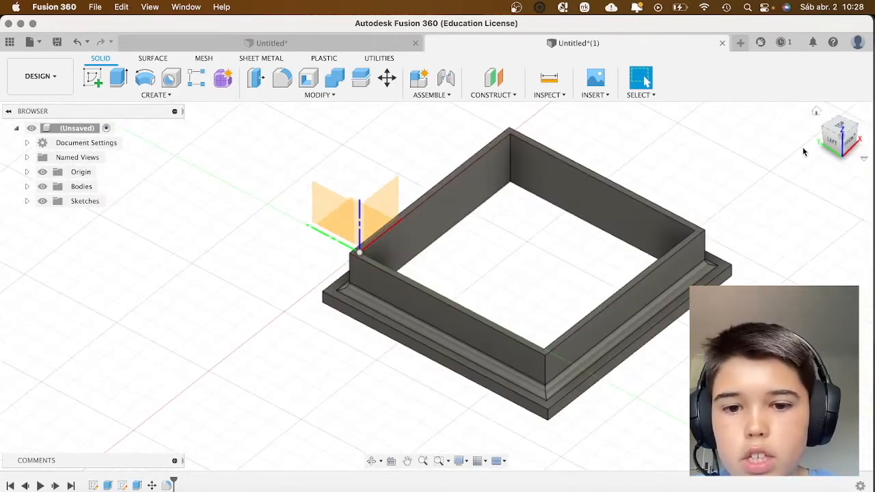
pyautogui.click(58, 42)
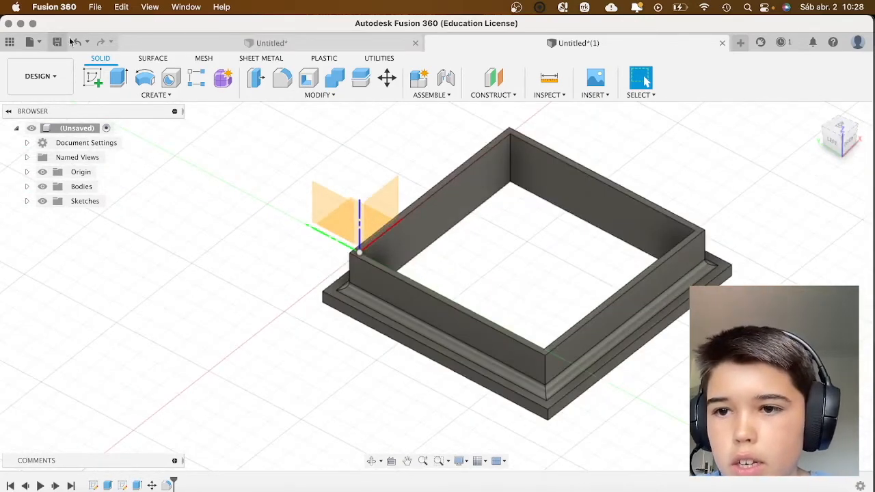
pyautogui.press('BackSpace')
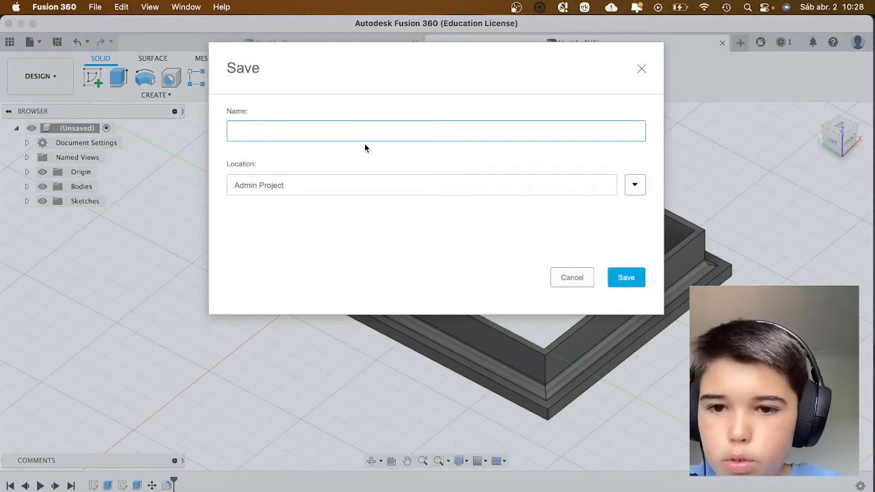
pyautogui.write('Rectangula')
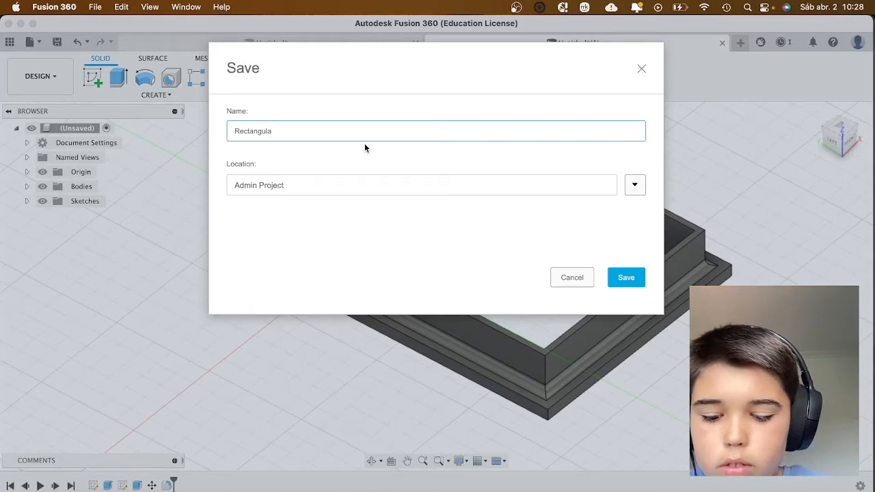
pyautogui.write('r c')
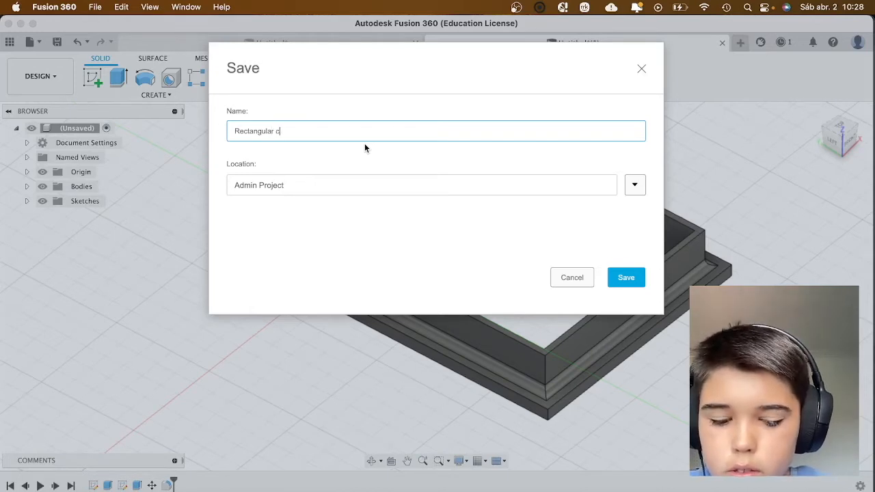
pyautogui.write('ookie ')
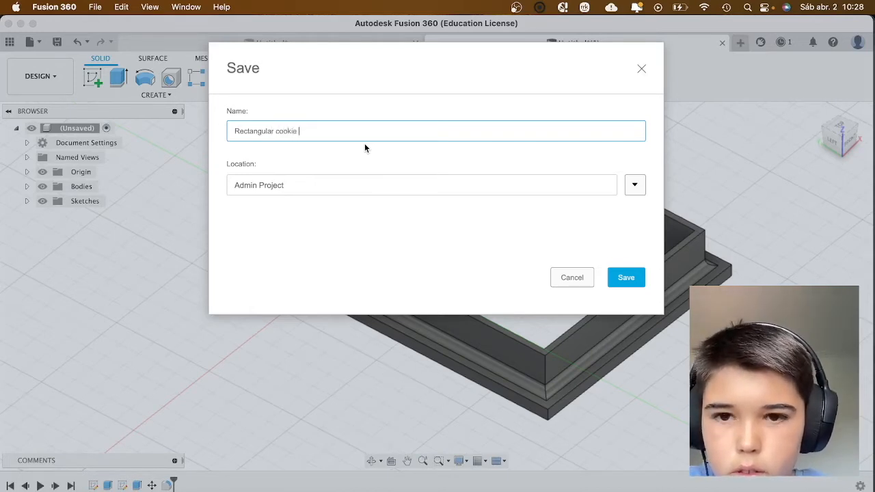
pyautogui.write('cutter')
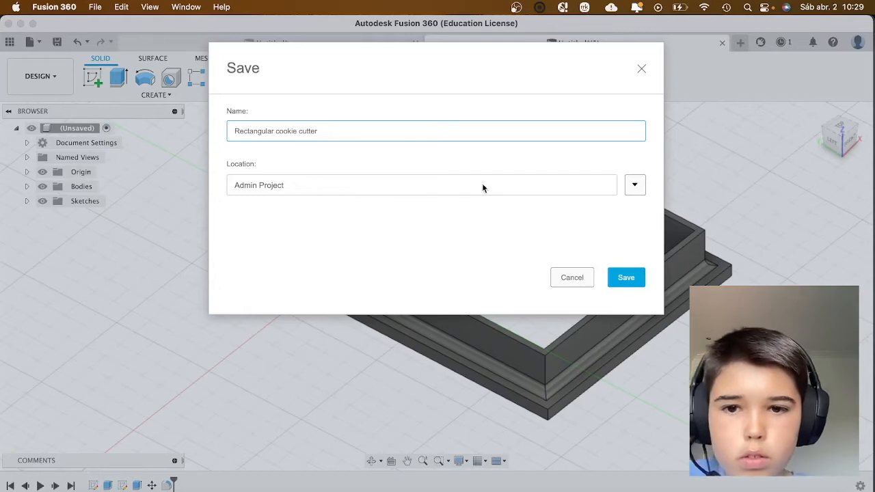
pyautogui.click(635, 278)
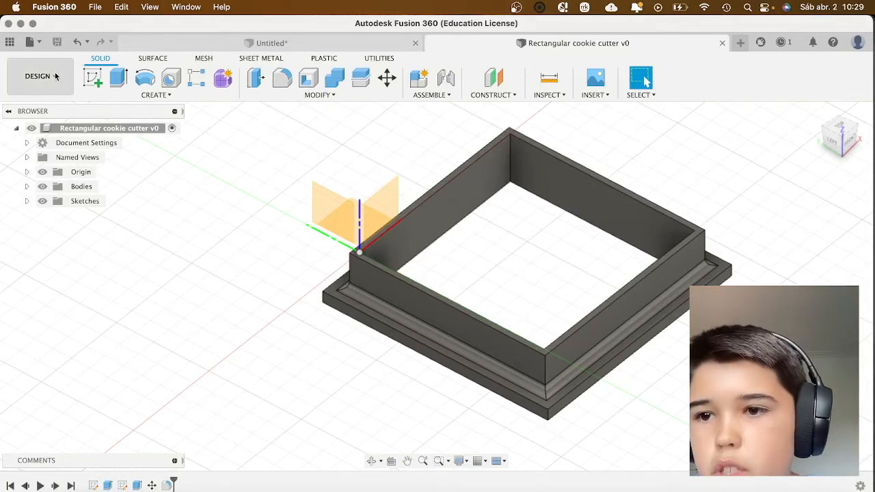
pyautogui.click(30, 42)
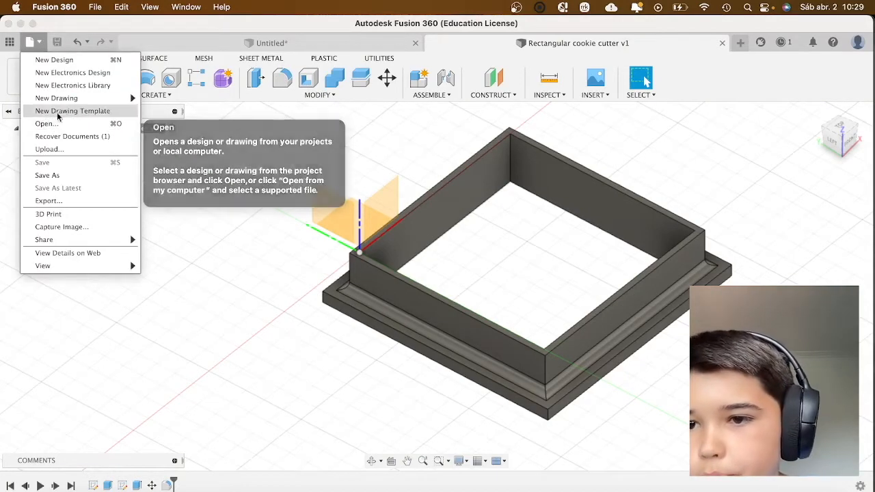
pyautogui.moveTo(69, 101)
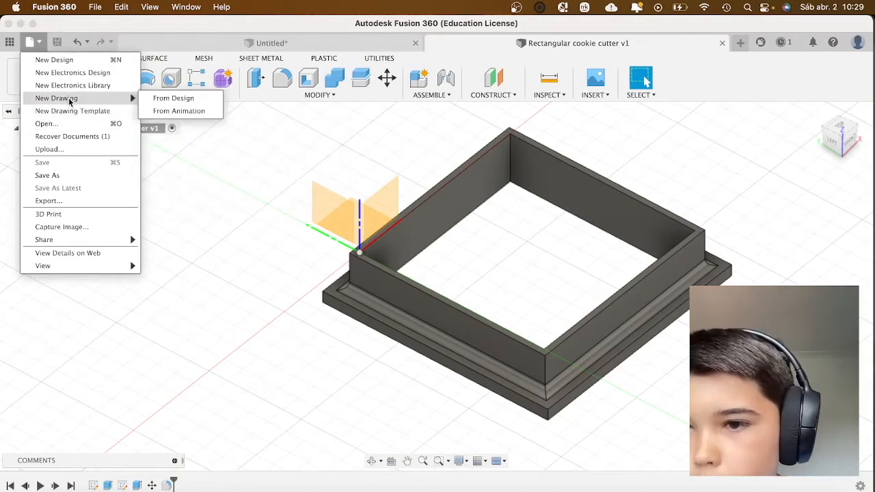
pyautogui.click(74, 197)
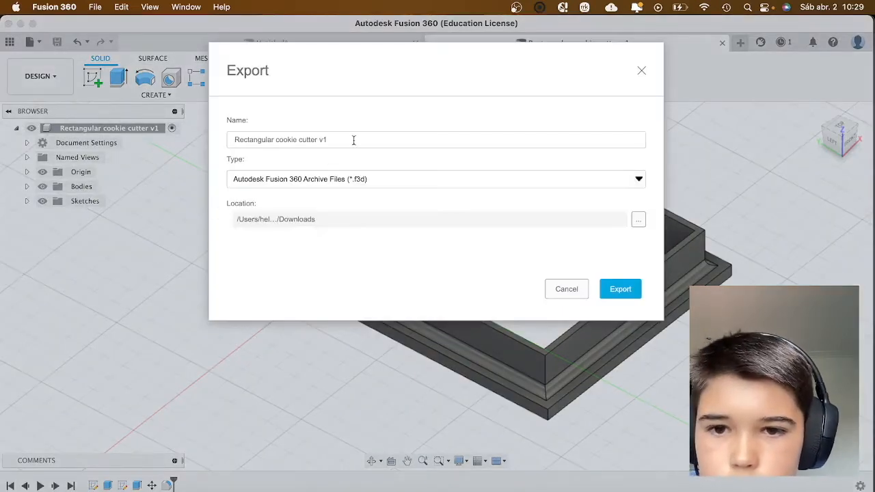
pyautogui.click(642, 71)
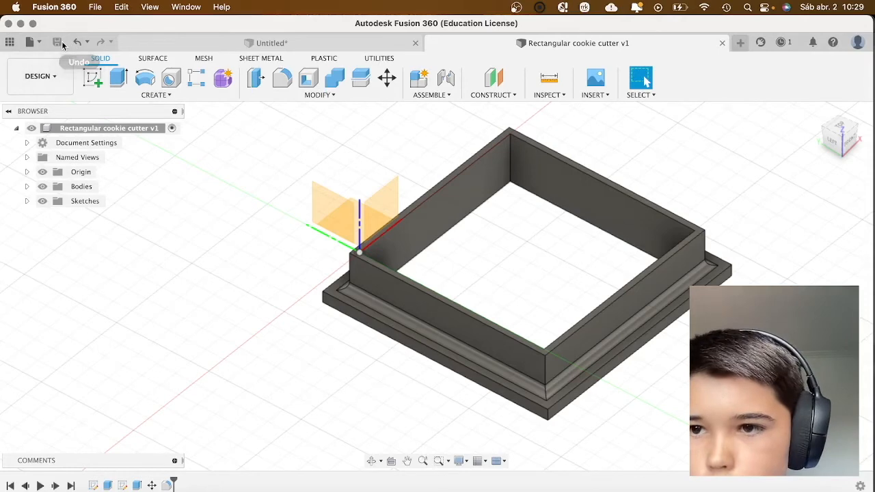
# Start the 3D Print output and choose the frame body, using binary STL format in millimetres
pyautogui.click(39, 43)
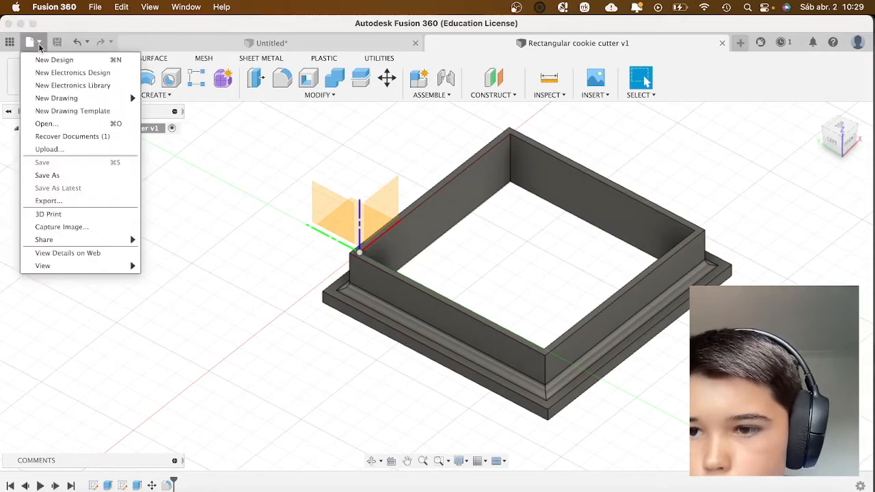
pyautogui.click(67, 214)
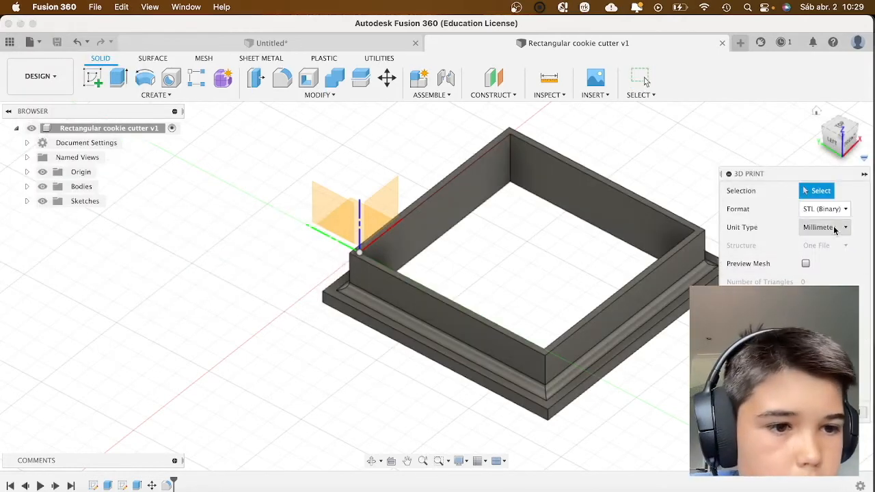
pyautogui.click(650, 218)
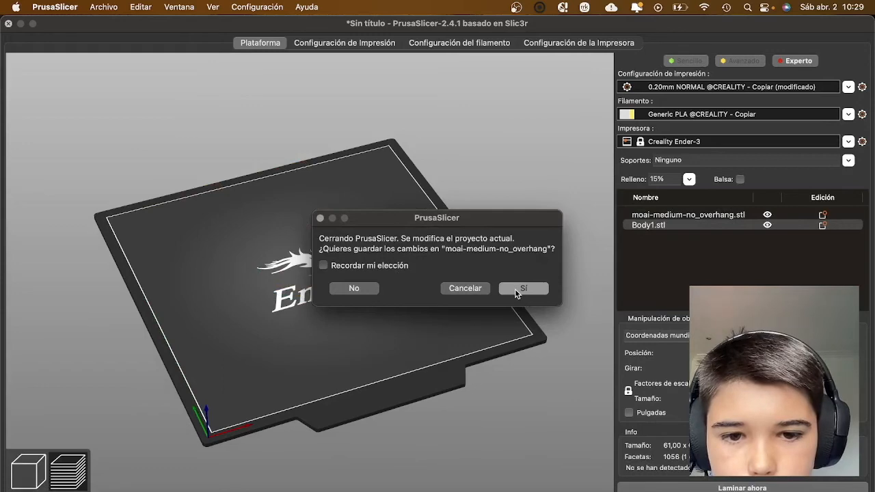
# Close PrusaSlicer without saving the moai project, but save the modified print settings to the 0.20mm NORMAL preset copy
pyautogui.click(369, 287)
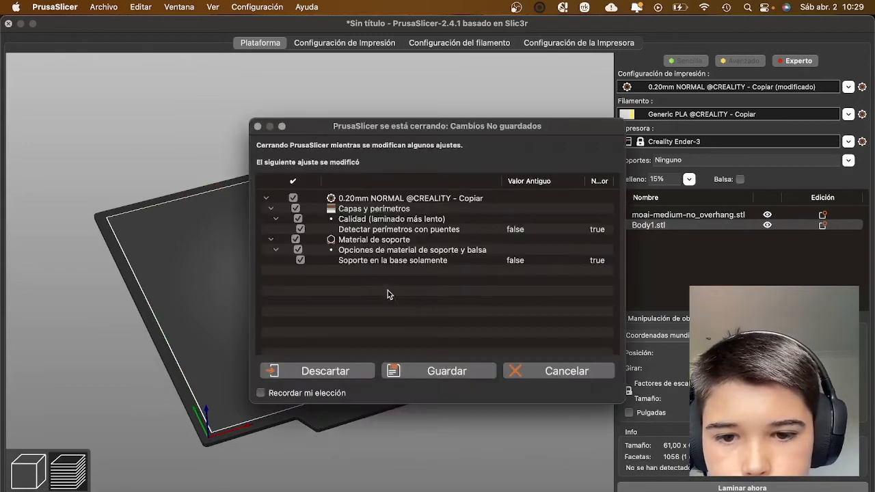
pyautogui.click(453, 375)
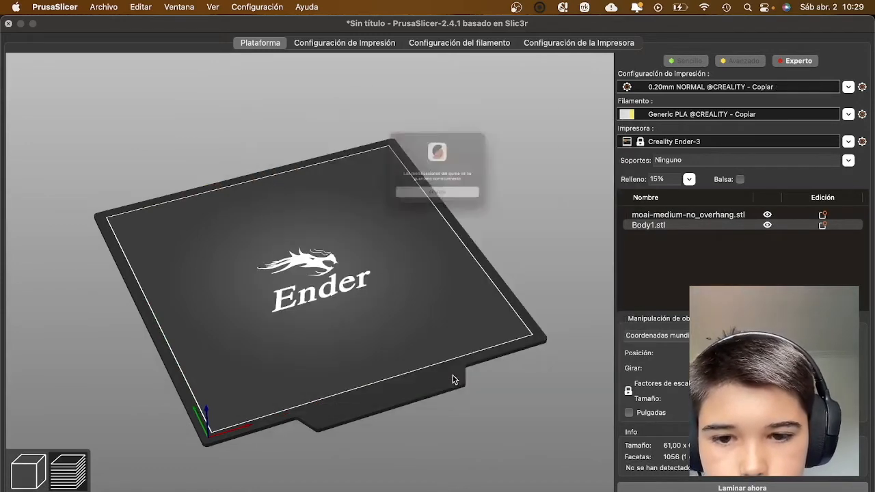
pyautogui.click(438, 208)
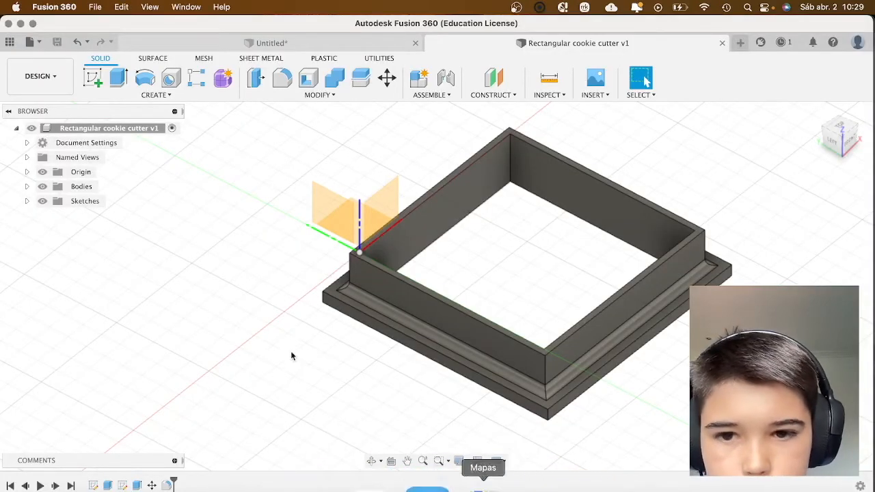
# Send the cookie cutter body from Fusion 360 to PrusaSlicer through 3D Print, as binary STL in millimetres
pyautogui.click(34, 43)
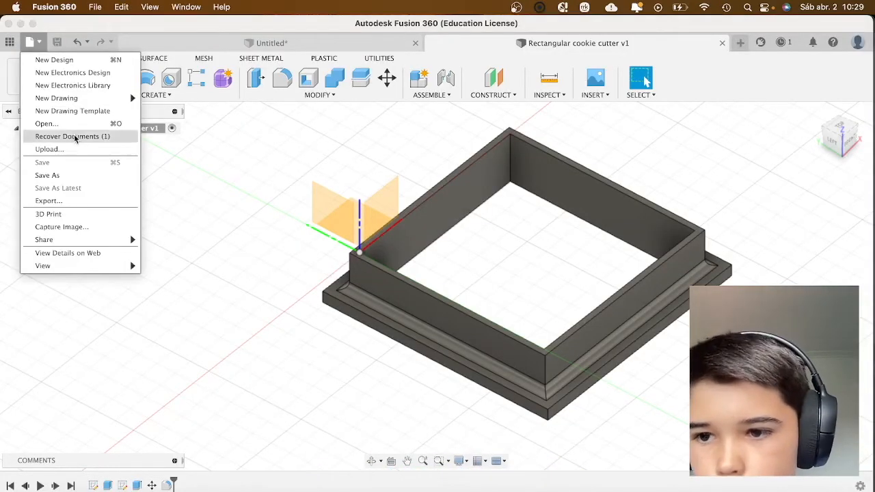
pyautogui.click(77, 217)
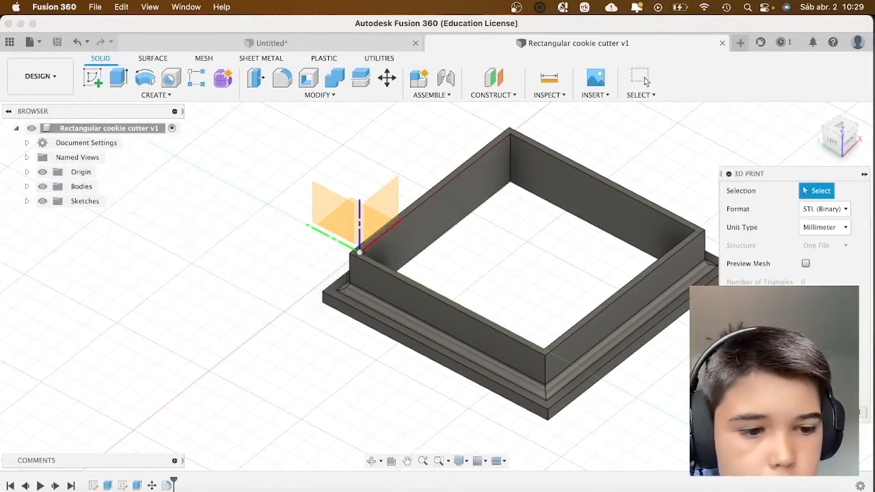
pyautogui.click(653, 263)
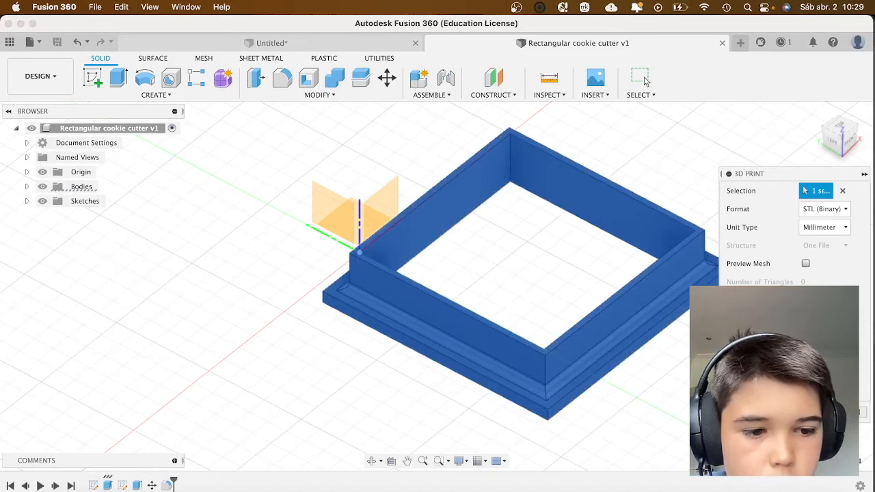
pyautogui.click(807, 412)
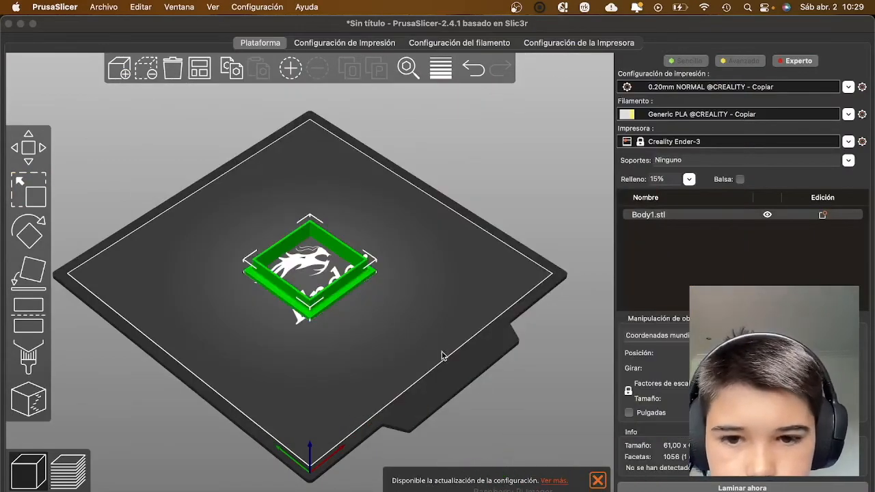
# Slice the cookie cutter with the 0.20mm NORMAL preset copy and inspect the toolpath preview up close
pyautogui.moveTo(446, 355); pyautogui.dragTo(422, 328)
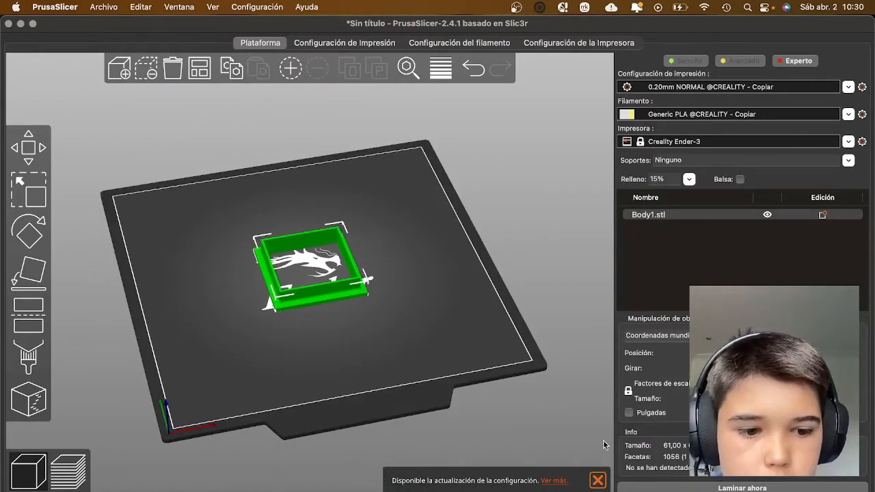
pyautogui.click(671, 488)
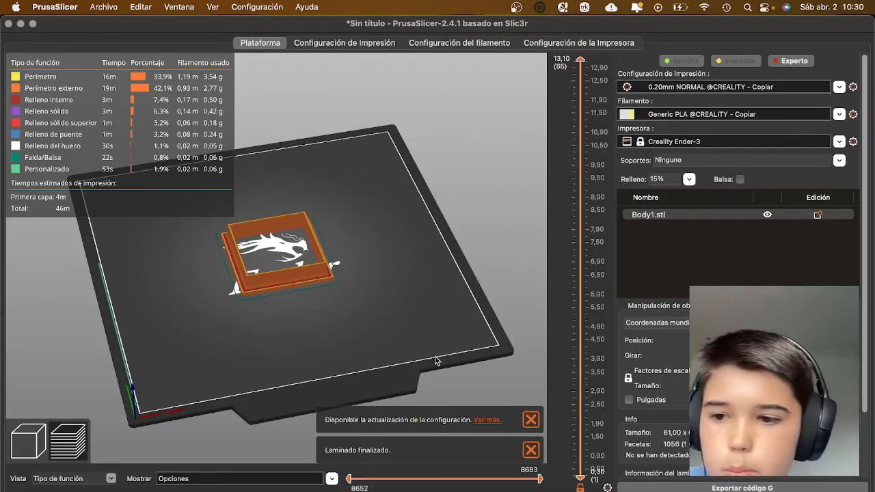
pyautogui.scroll(5, 319, 260)
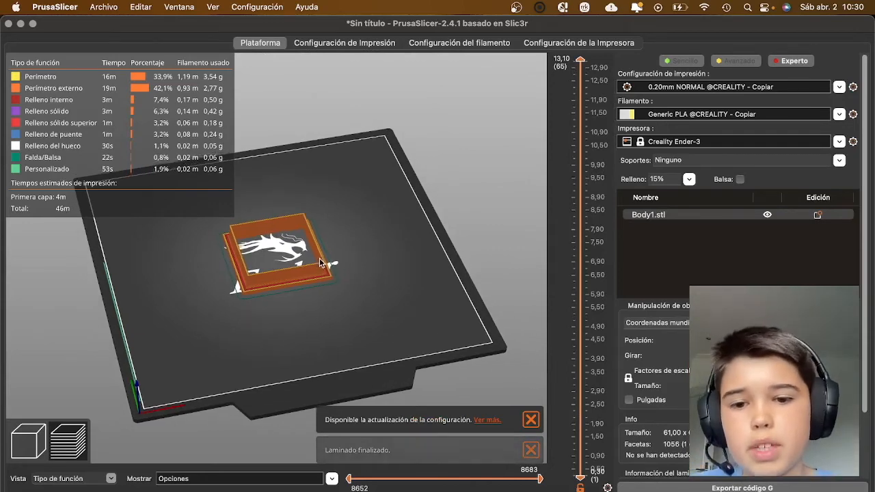
pyautogui.scroll(-1, 315, 241)
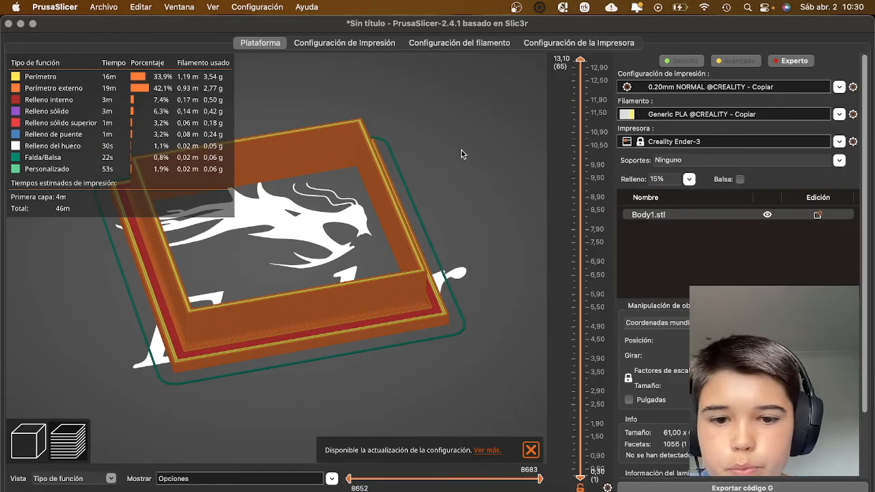
pyautogui.moveTo(636, 487)
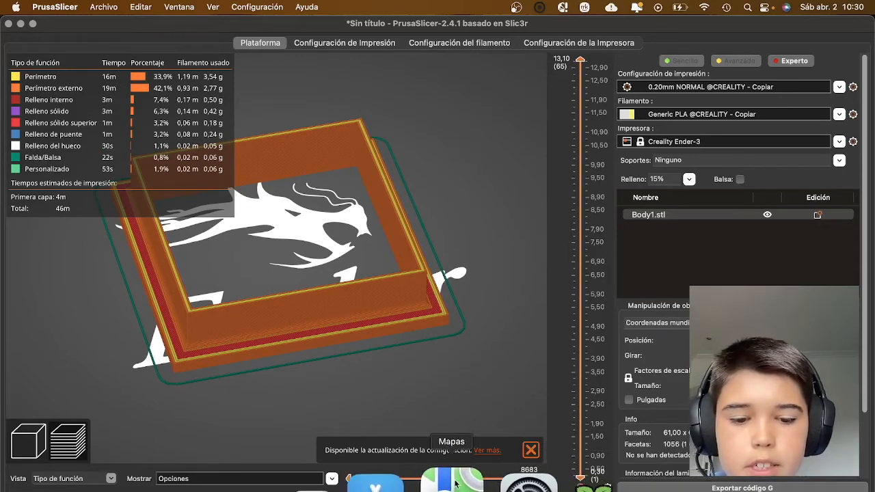